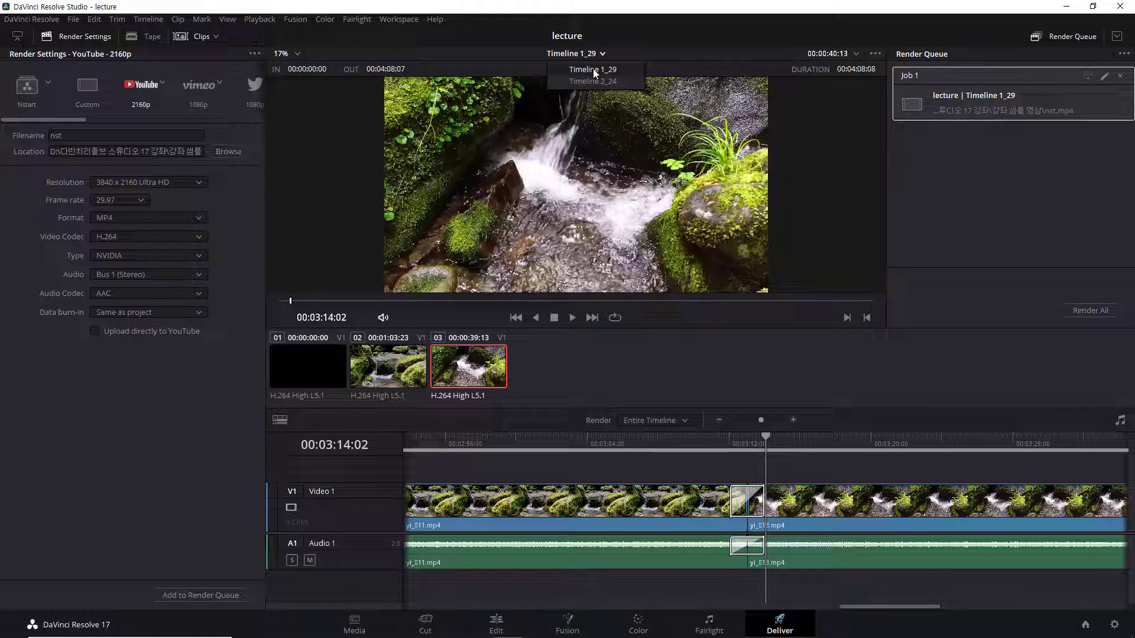
# Select Timeline 1_29 for rendering, switch to the Custom render settings and set the filename to myPS.
pyautogui.click(594, 71)
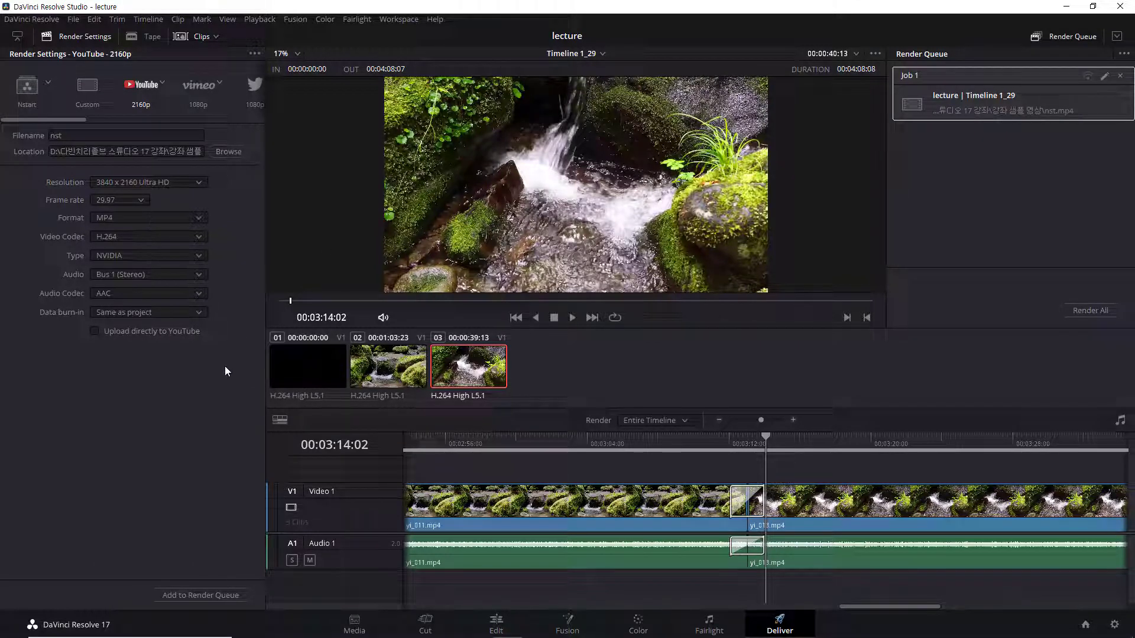
pyautogui.click(90, 86)
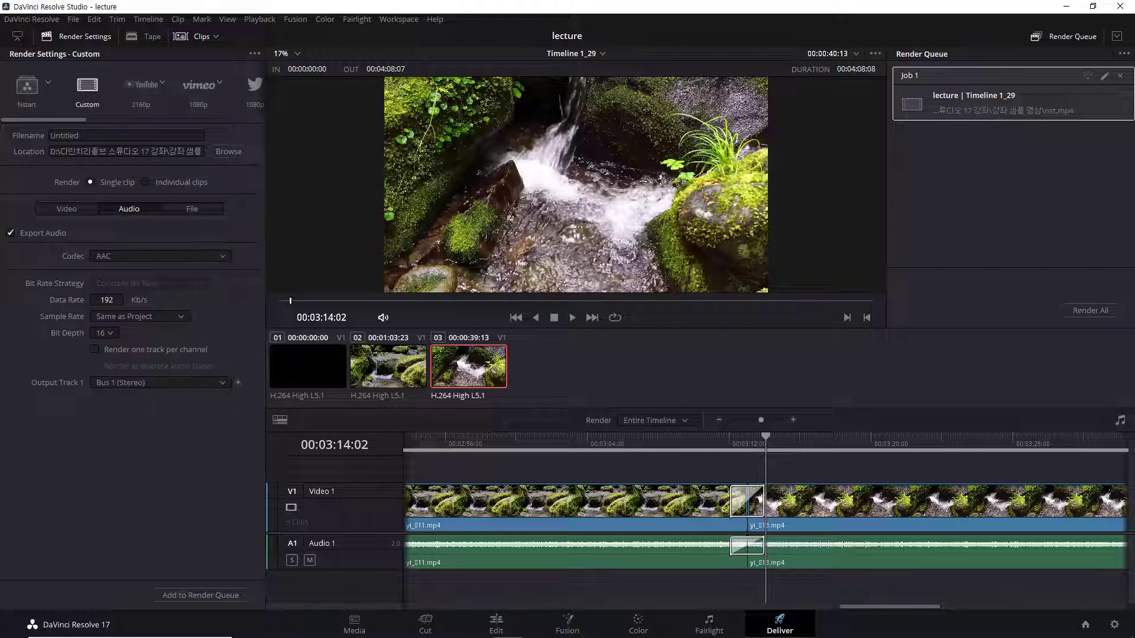
pyautogui.click(79, 136)
pyautogui.moveTo(79, 135); pyautogui.dragTo(43, 132)
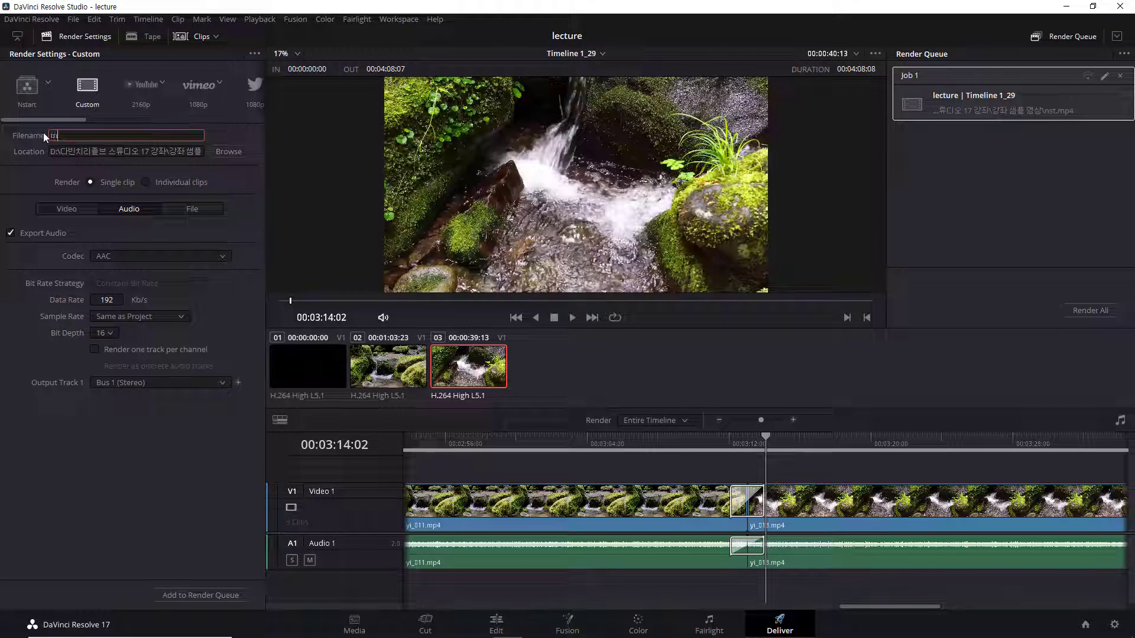
pyautogui.write('myPS')
# Review the custom export's video settings and its audio settings, including the available audio codecs.
pyautogui.click(72, 210)
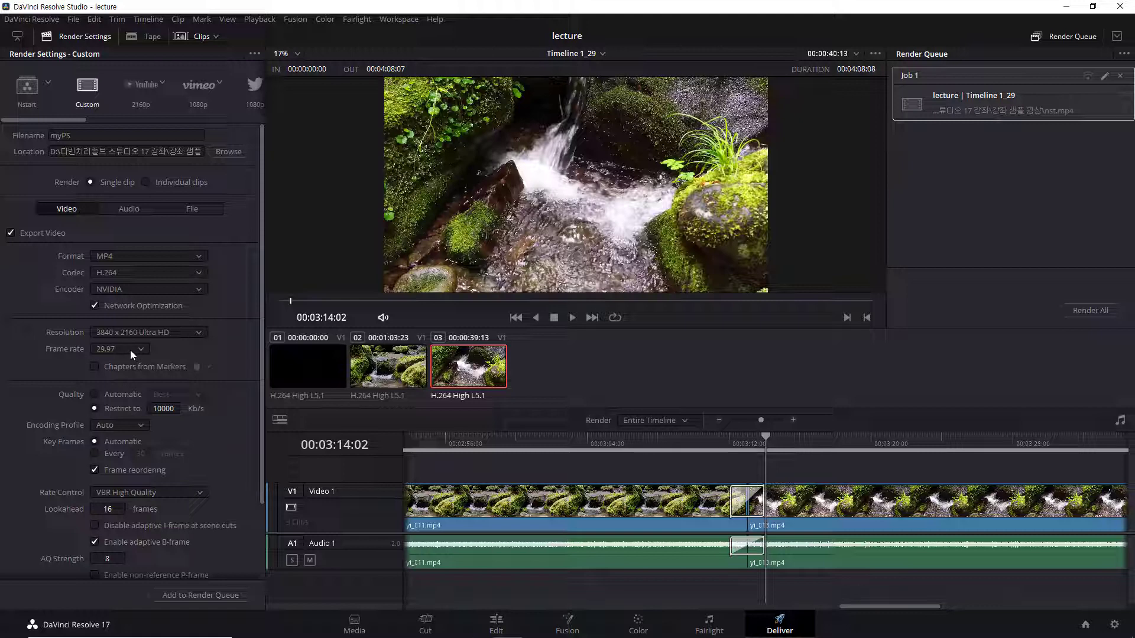
pyautogui.scroll(-1, 113, 513)
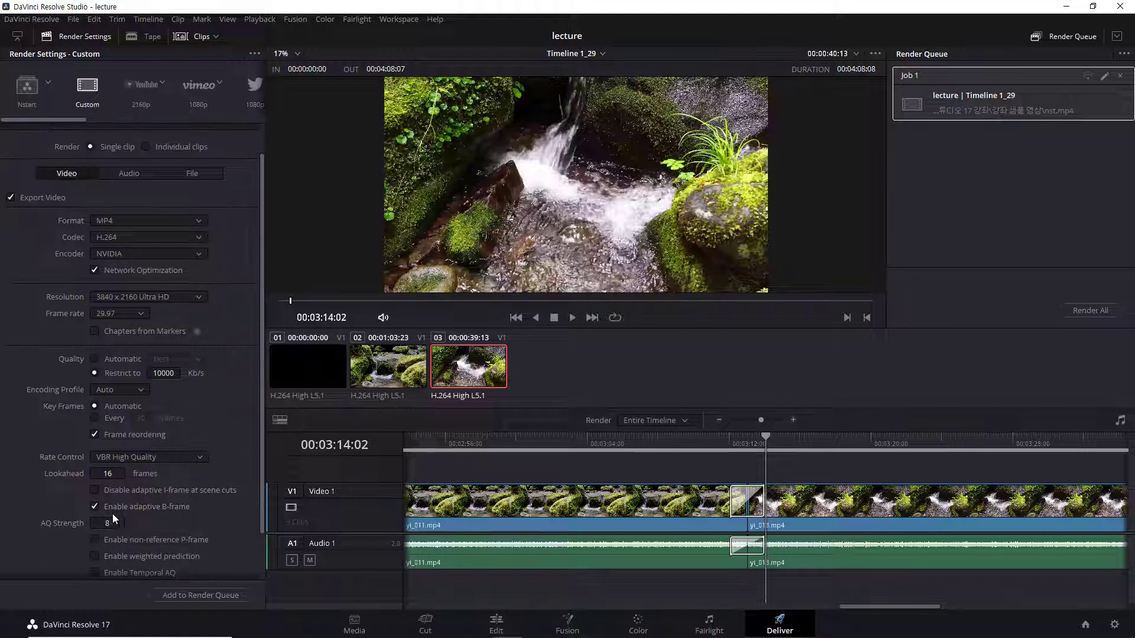
pyautogui.scroll(-2, 107, 540)
pyautogui.scroll(4, 106, 534)
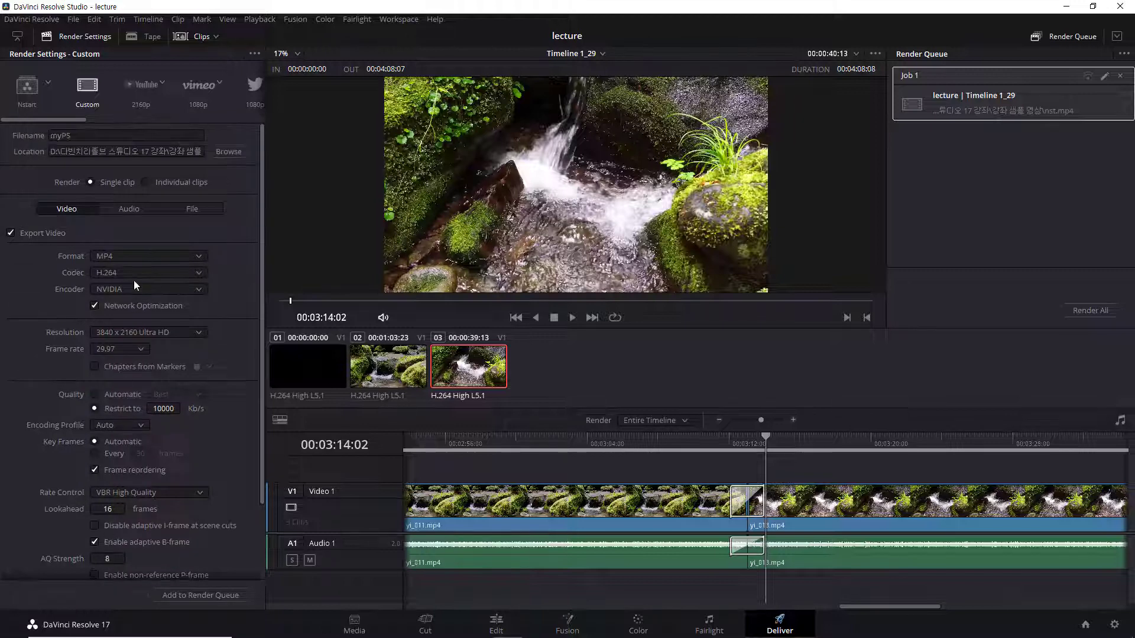
pyautogui.click(134, 208)
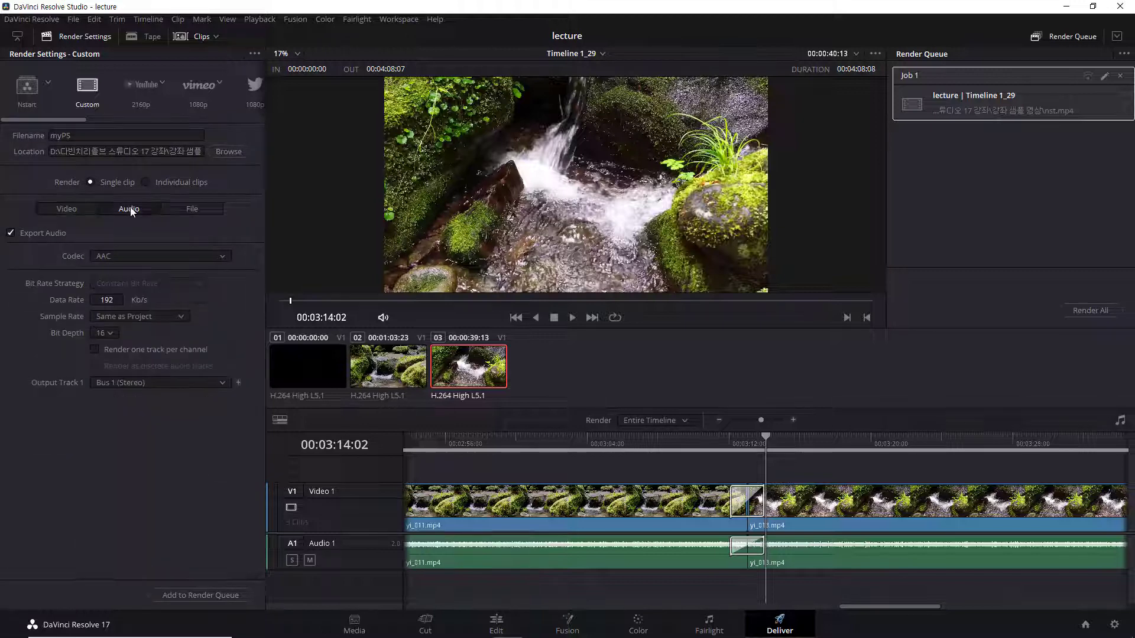
pyautogui.click(127, 257)
pyautogui.click(110, 272)
pyautogui.click(65, 208)
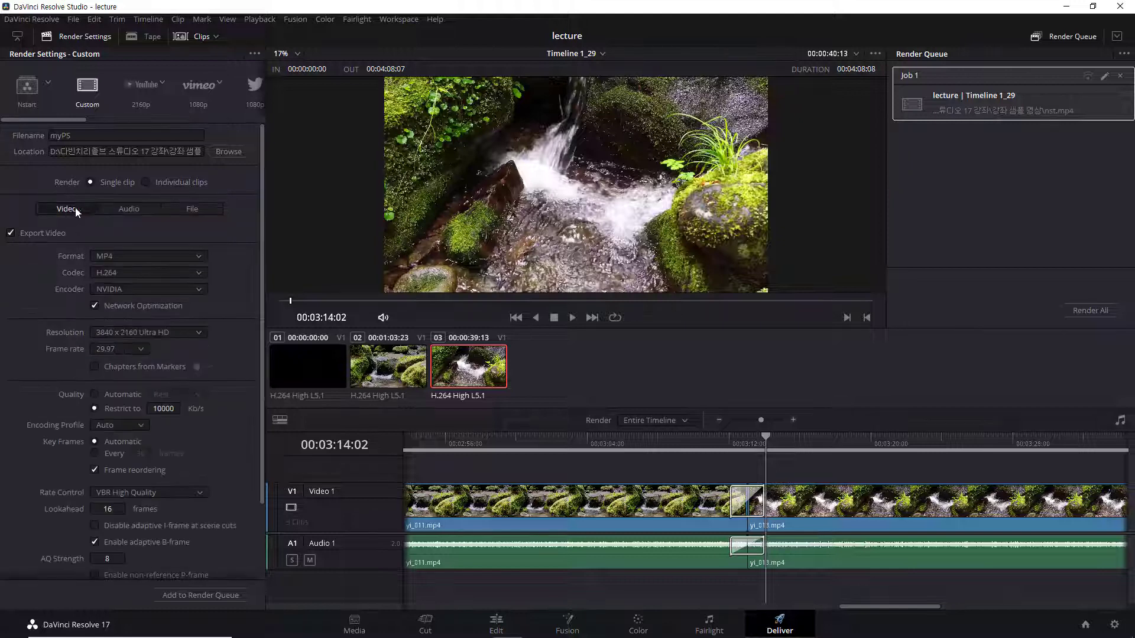
pyautogui.click(119, 208)
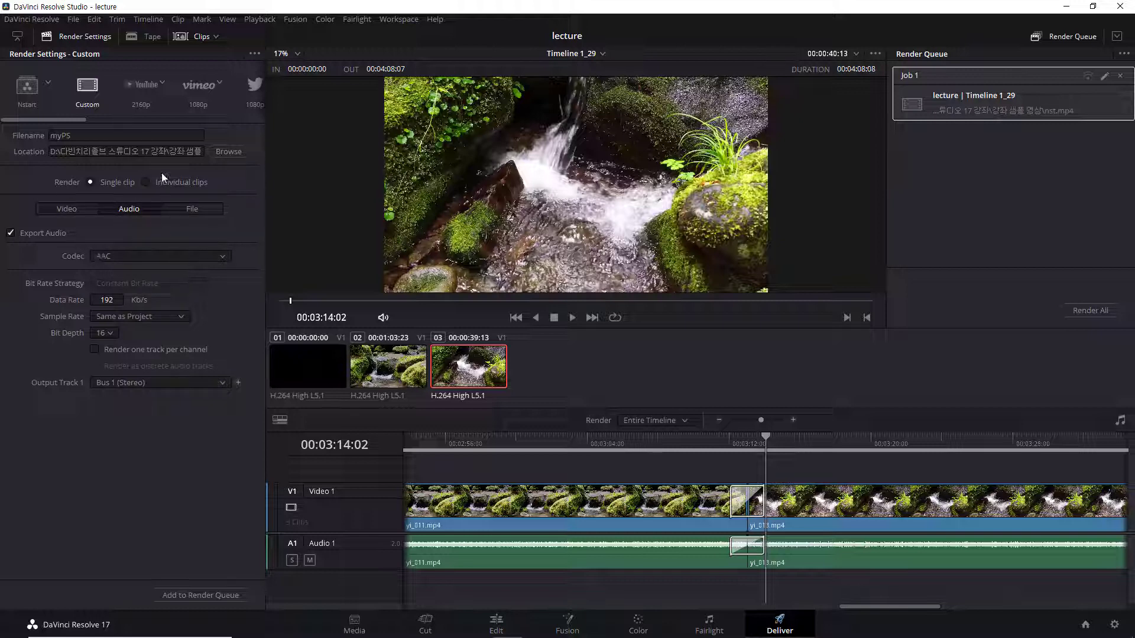
pyautogui.click(69, 209)
pyautogui.click(132, 207)
pyautogui.click(84, 208)
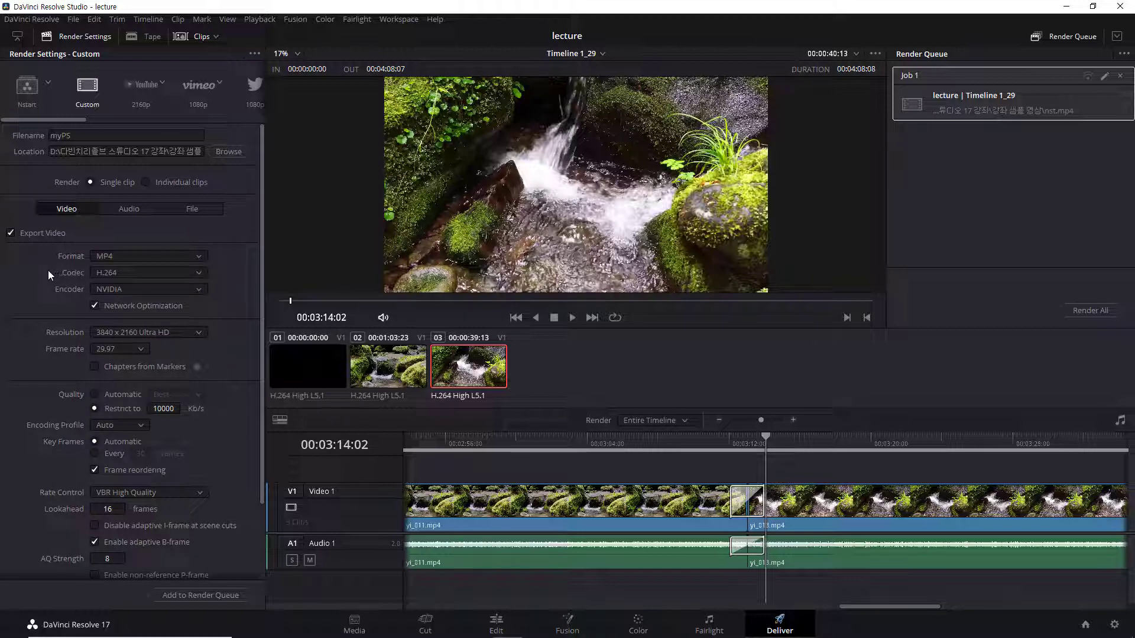
# Save the current custom render settings as a new preset named MyPs.
pyautogui.click(254, 54)
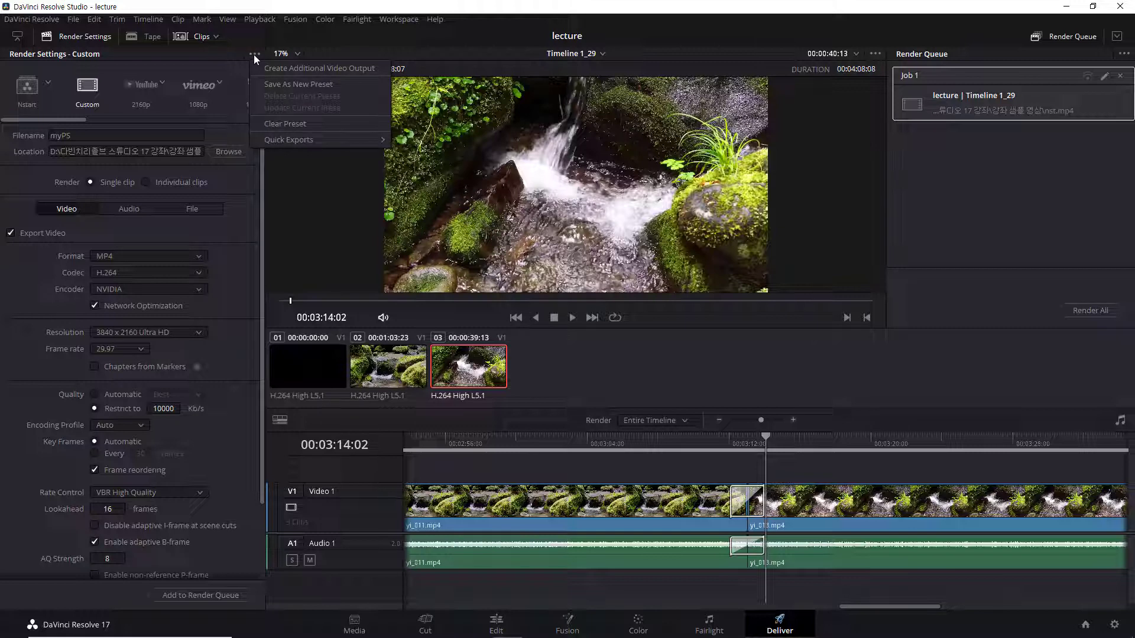
pyautogui.click(290, 83)
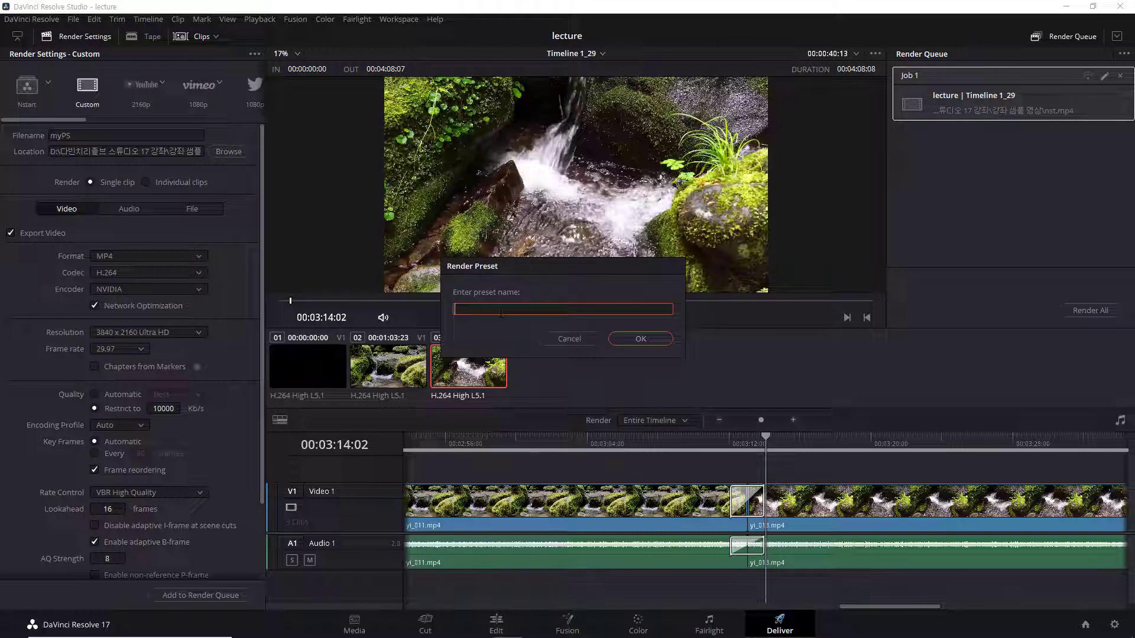
pyautogui.write('MyPs')
pyautogui.click(638, 342)
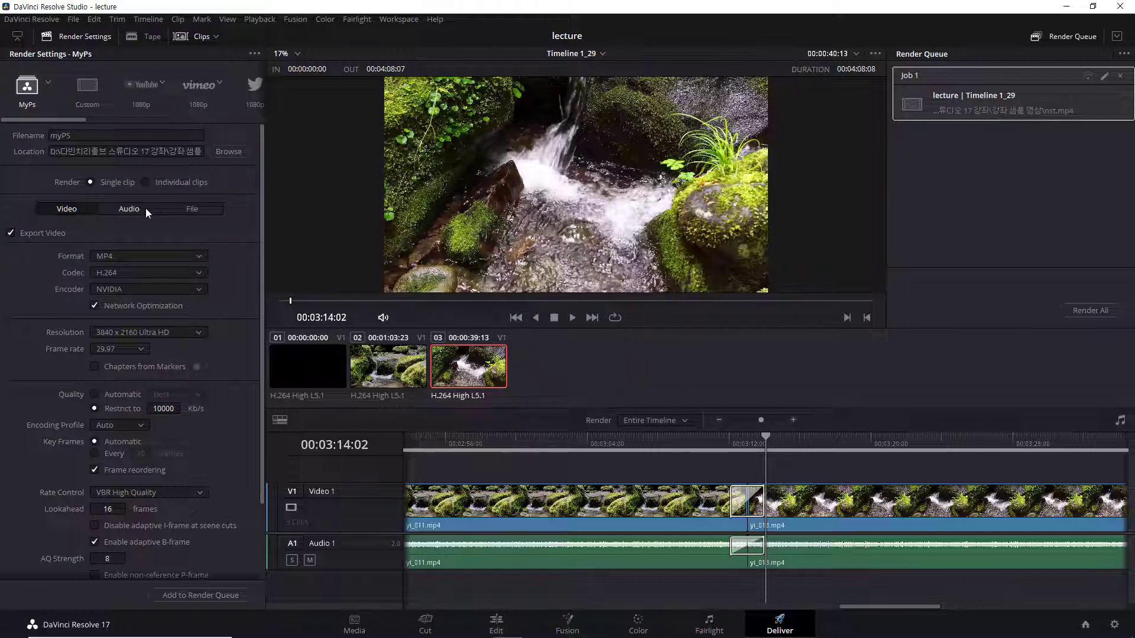
# Load the saved render preset 유튜브용 and switch back to the MyPs preset.
pyautogui.click(49, 83)
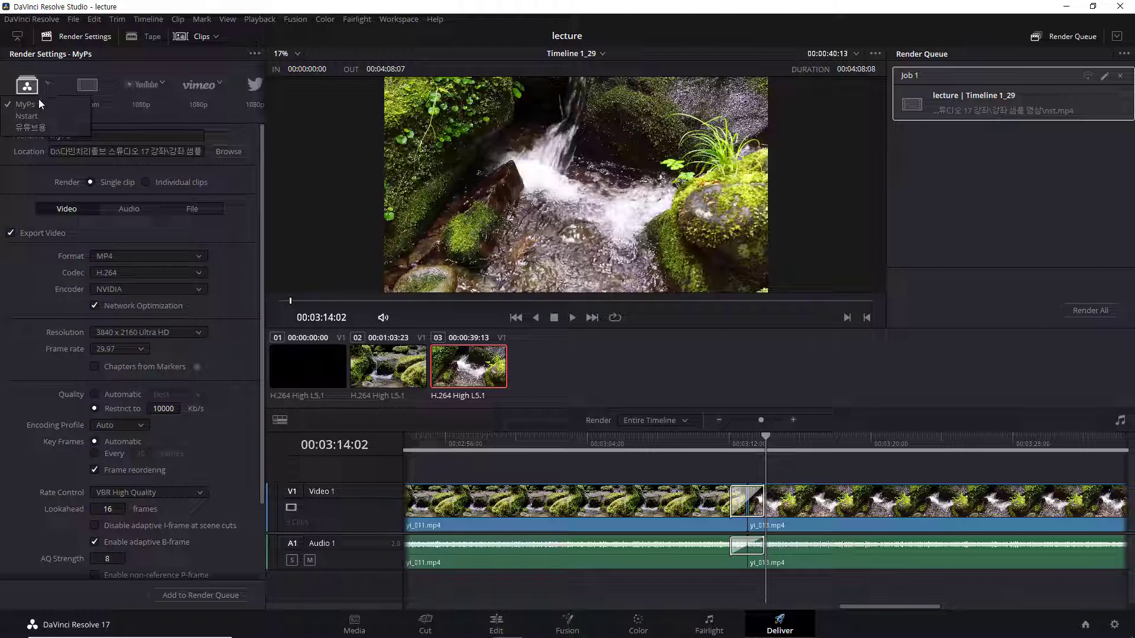
pyautogui.click(35, 132)
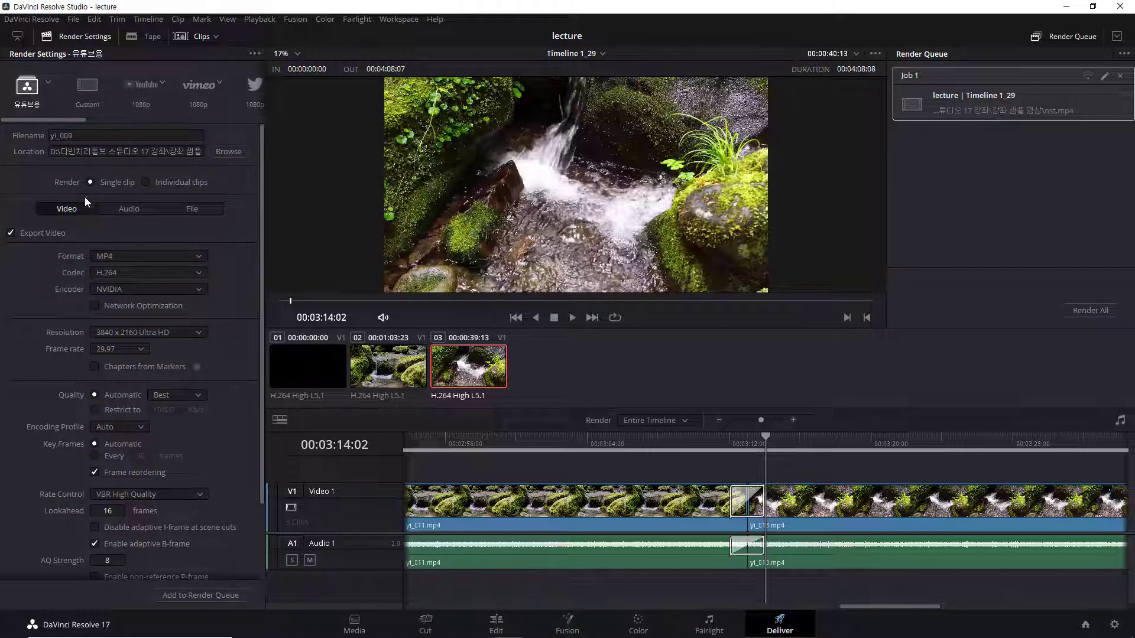
pyautogui.click(48, 83)
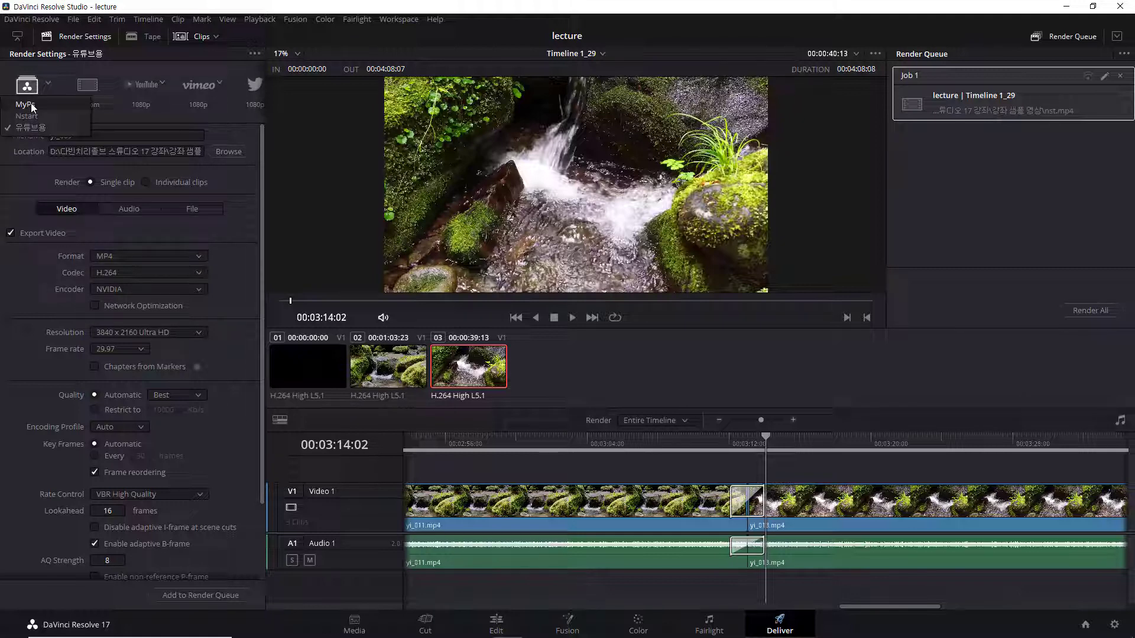
pyautogui.click(32, 105)
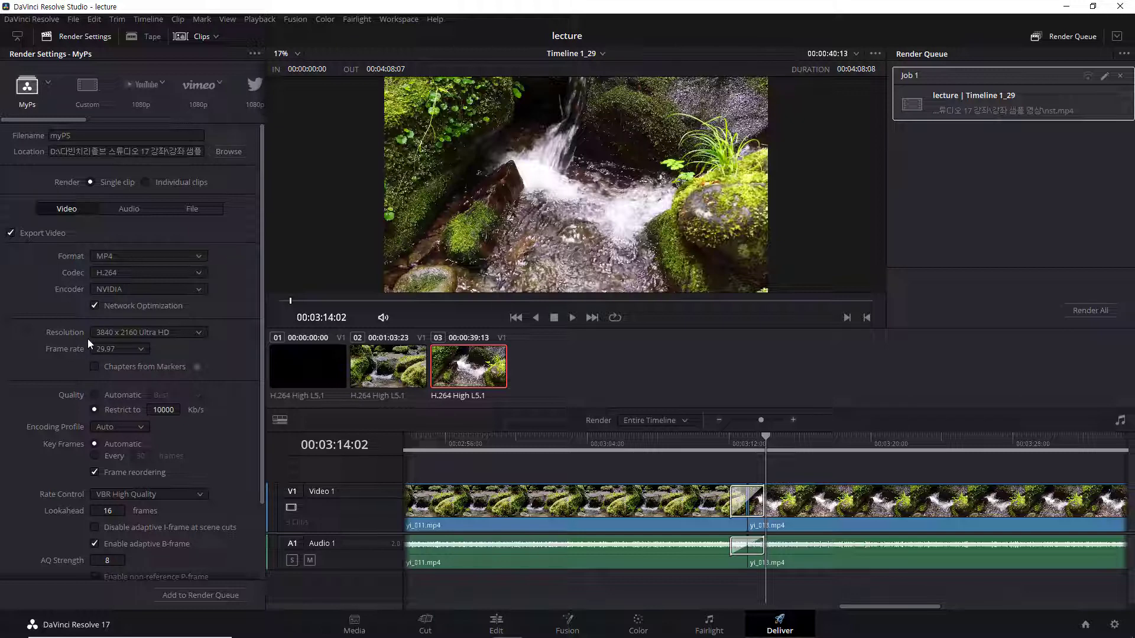
# Apply the YouTube 1080p preset, and switch the render source to Timeline 2_24 and back to Timeline 1_29.
pyautogui.click(150, 89)
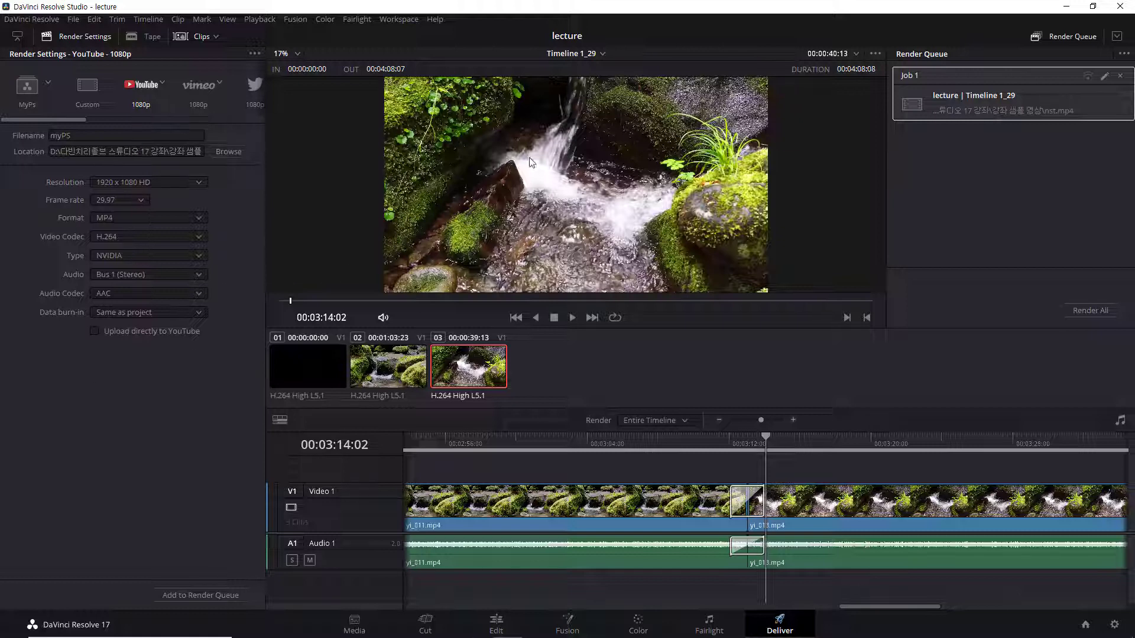
pyautogui.click(603, 54)
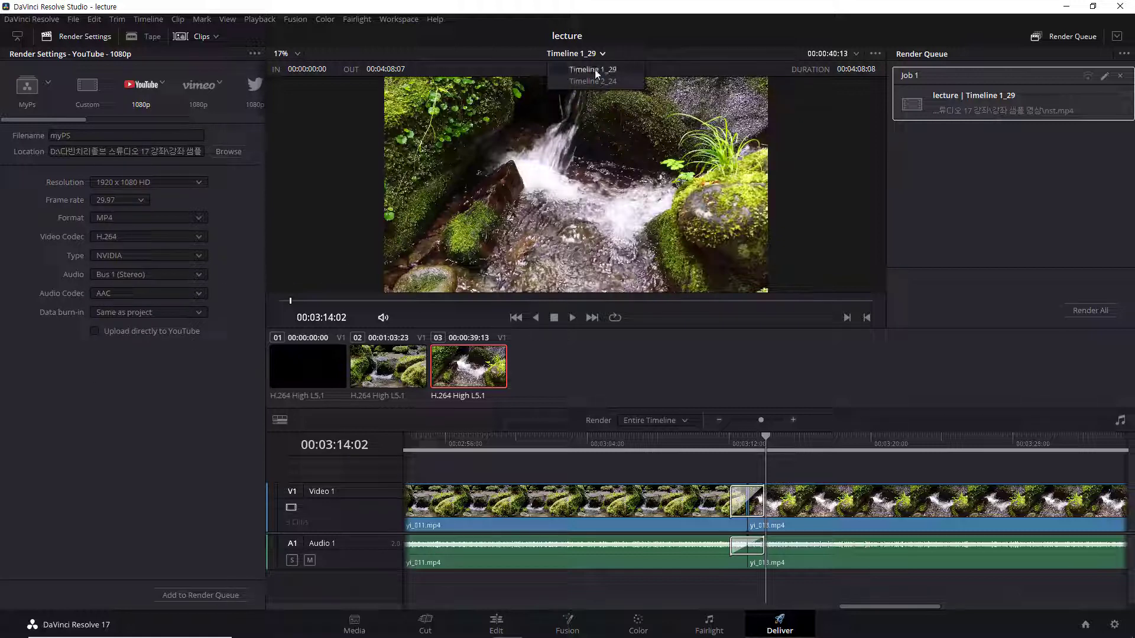
pyautogui.click(602, 53)
pyautogui.click(602, 54)
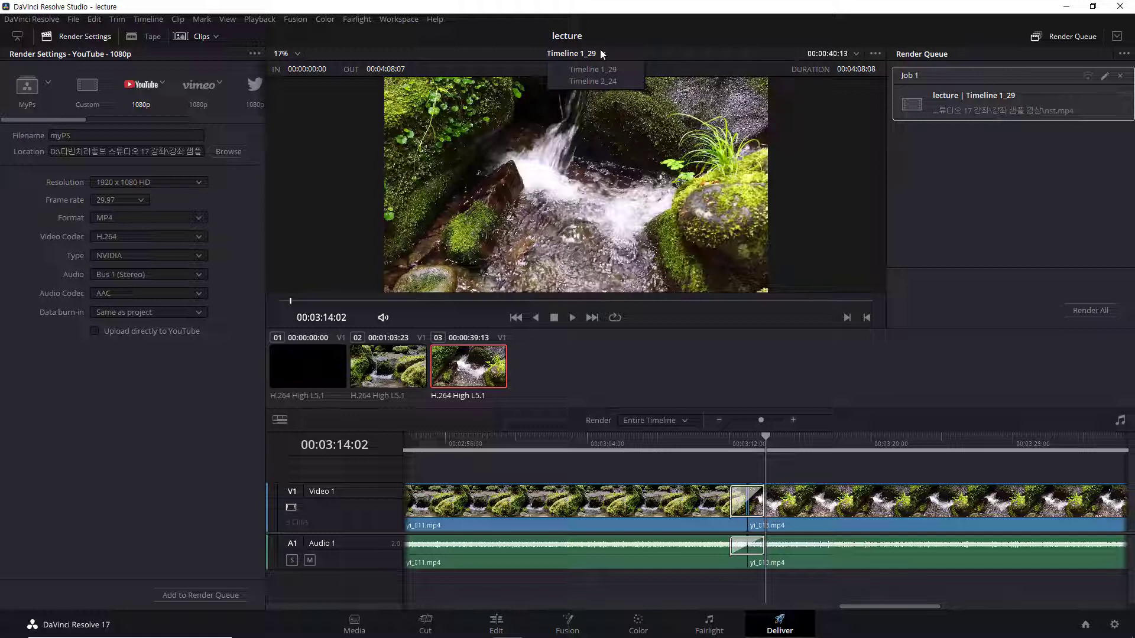
pyautogui.click(594, 83)
pyautogui.click(602, 53)
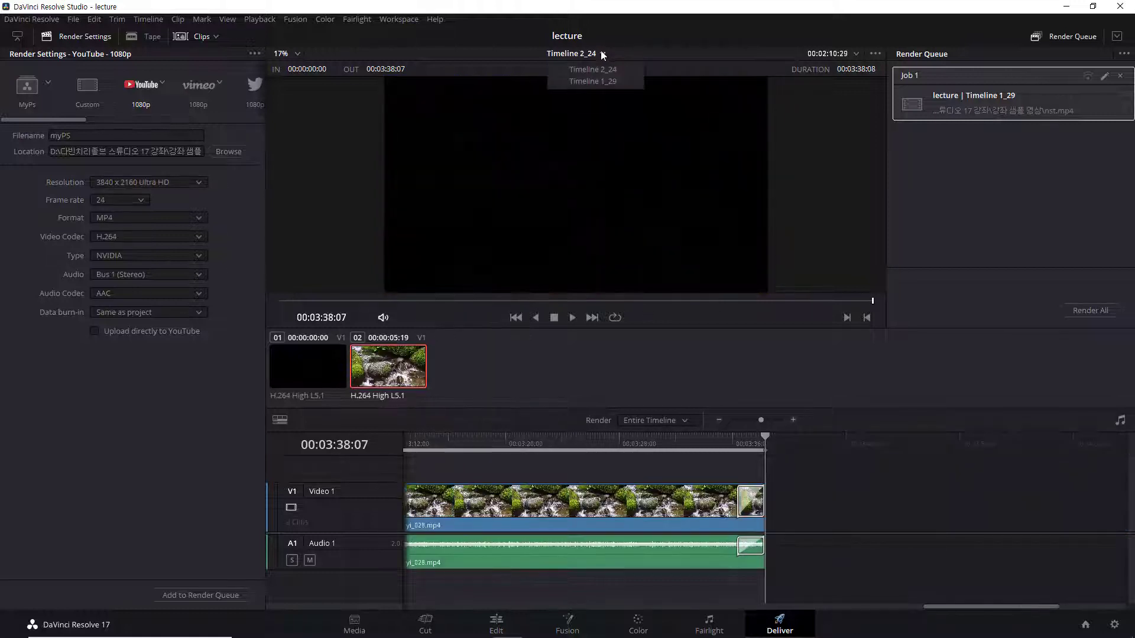
pyautogui.click(590, 81)
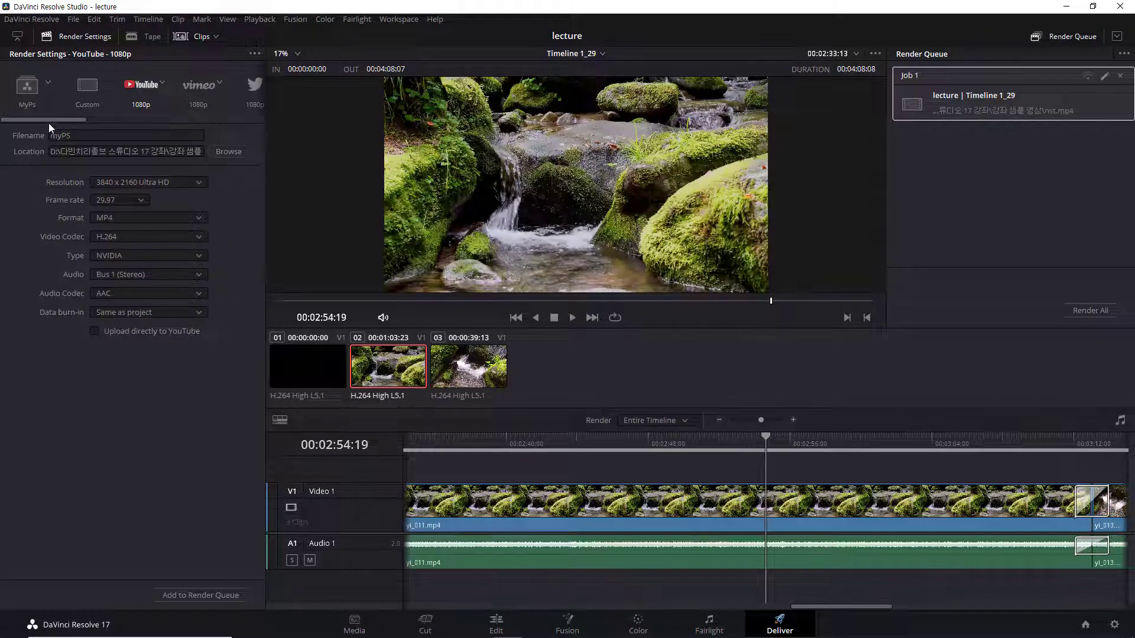
# Load the MyPs preset and remove the existing nst.mp4 job from the render queue.
pyautogui.click(48, 83)
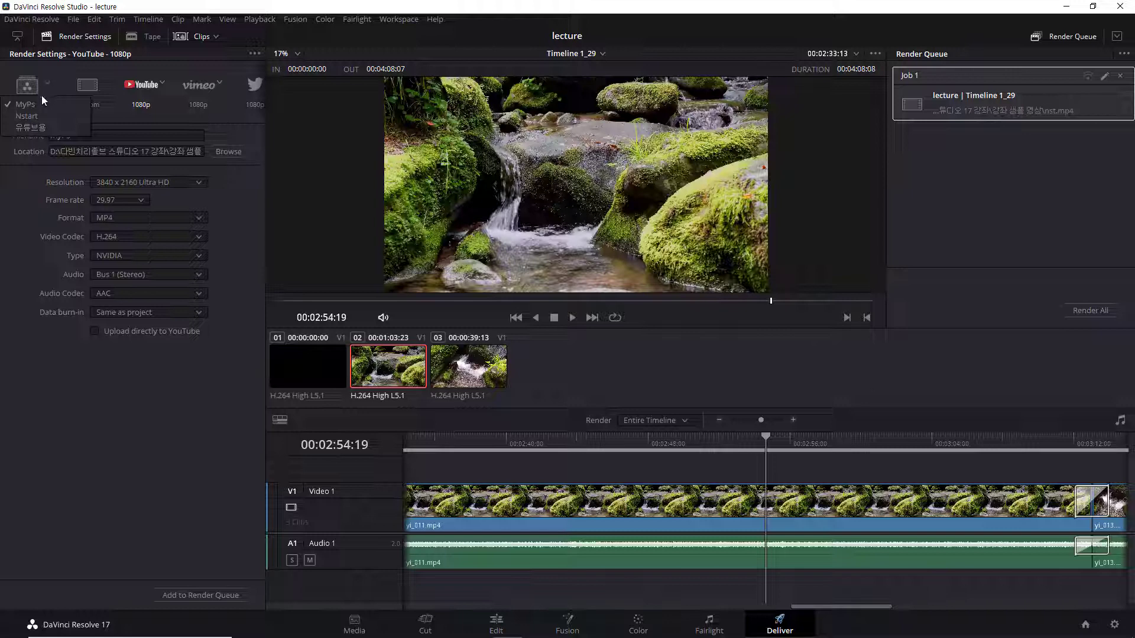
pyautogui.click(28, 104)
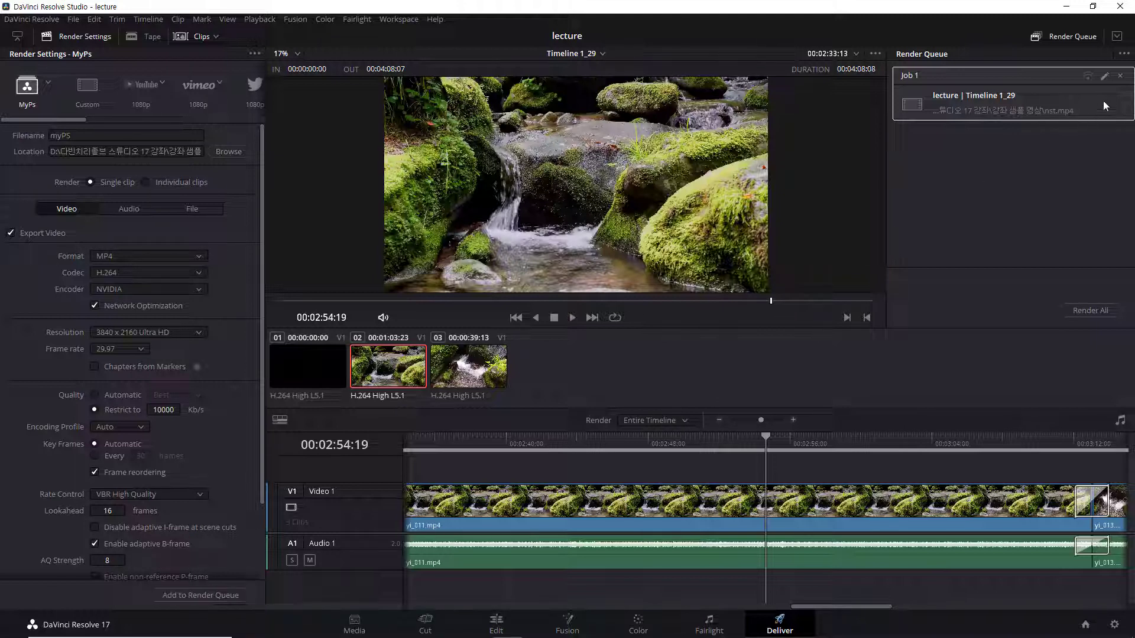
pyautogui.click(1120, 76)
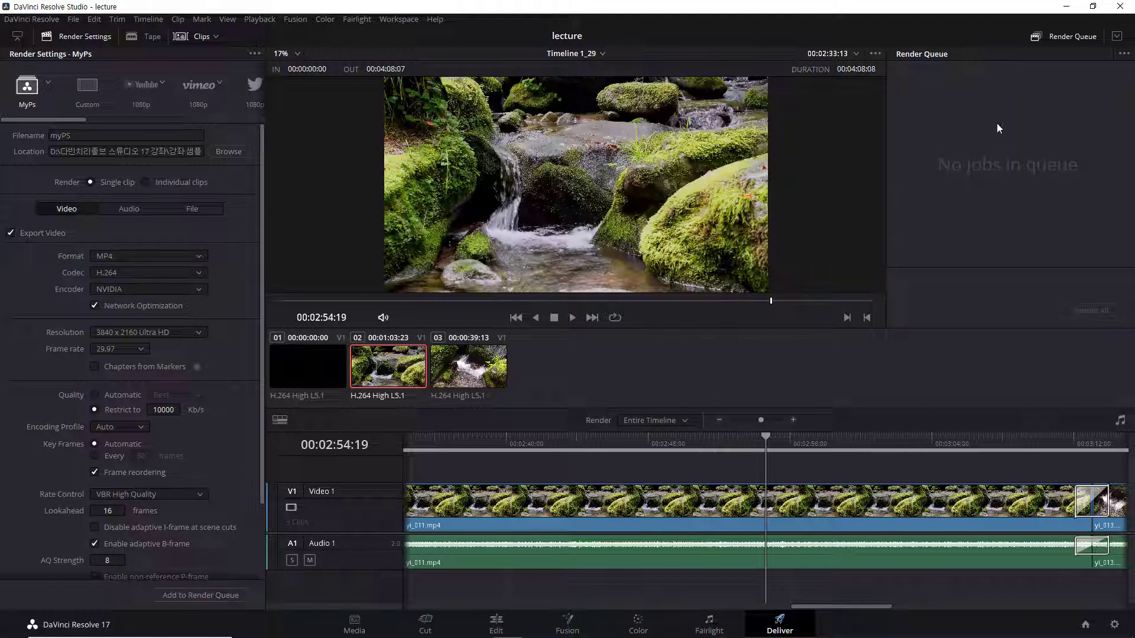
# Add Timeline 1_29 with the MyPs settings to the render queue and remove that job again.
pyautogui.click(225, 596)
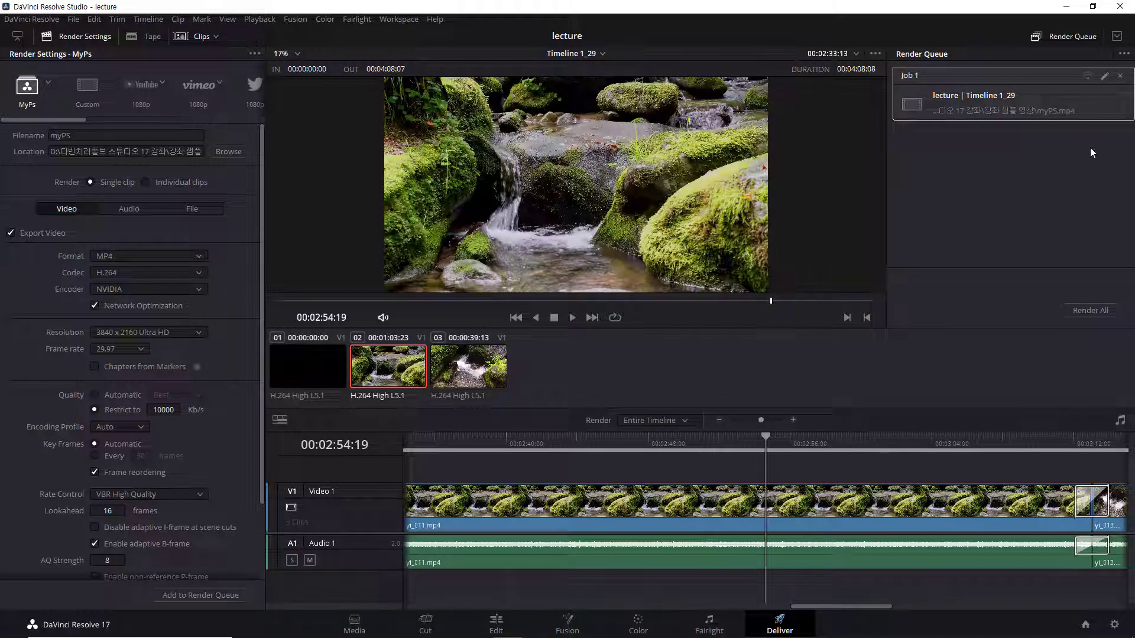
pyautogui.click(1120, 76)
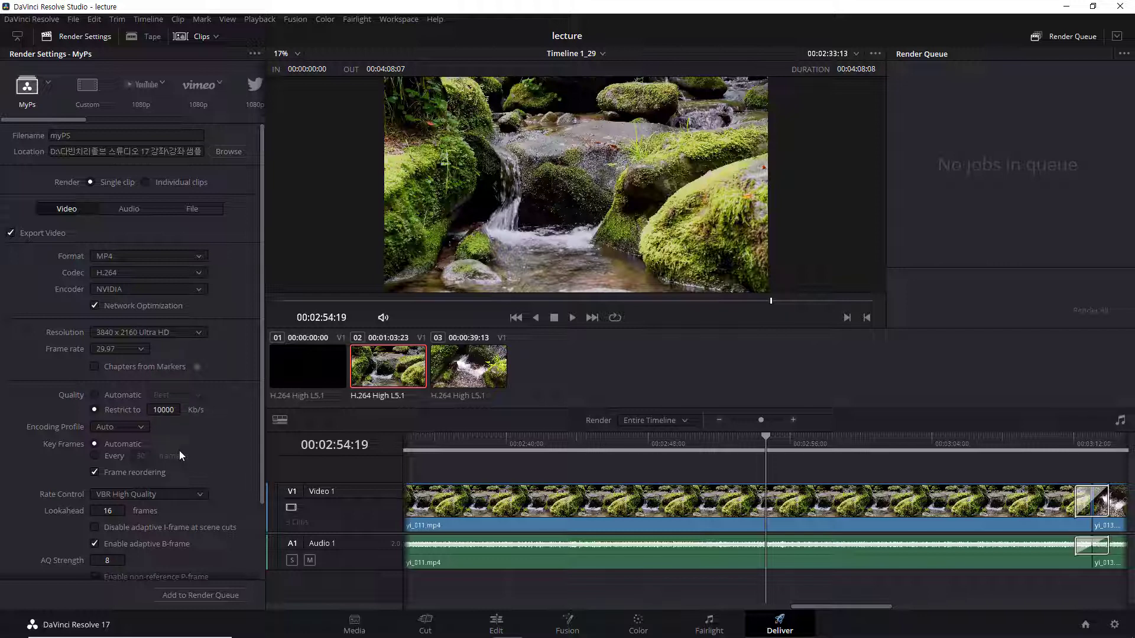
# Queue a render with Automatic quality and Constant Bitrate rate control, and remove that job from the queue.
pyautogui.click(94, 396)
pyautogui.click(193, 494)
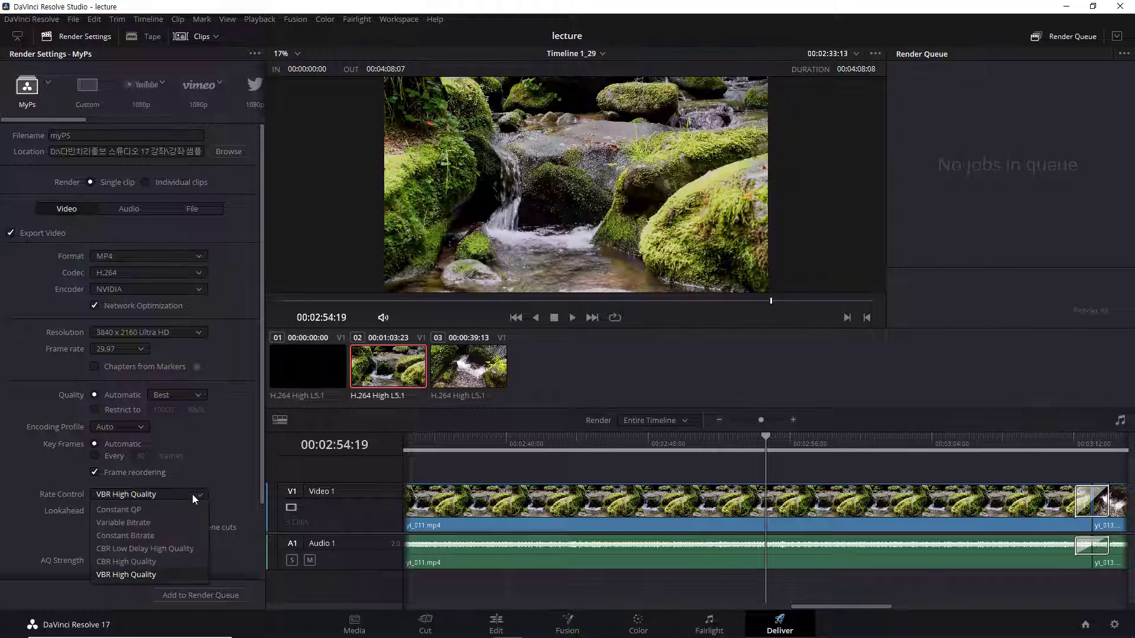
pyautogui.click(154, 536)
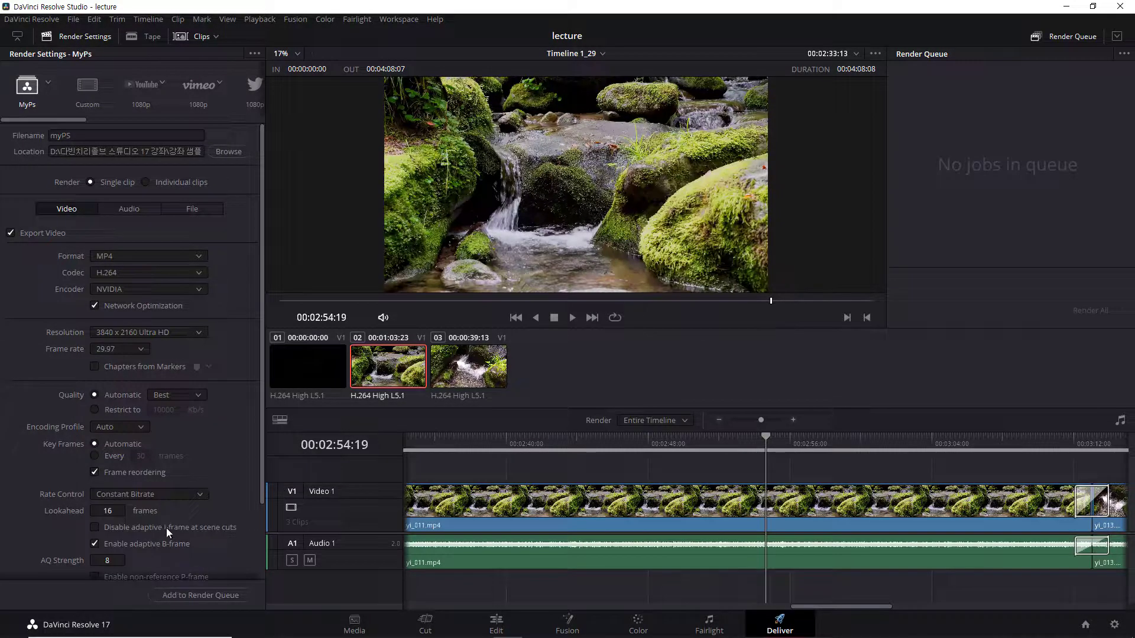
pyautogui.click(215, 594)
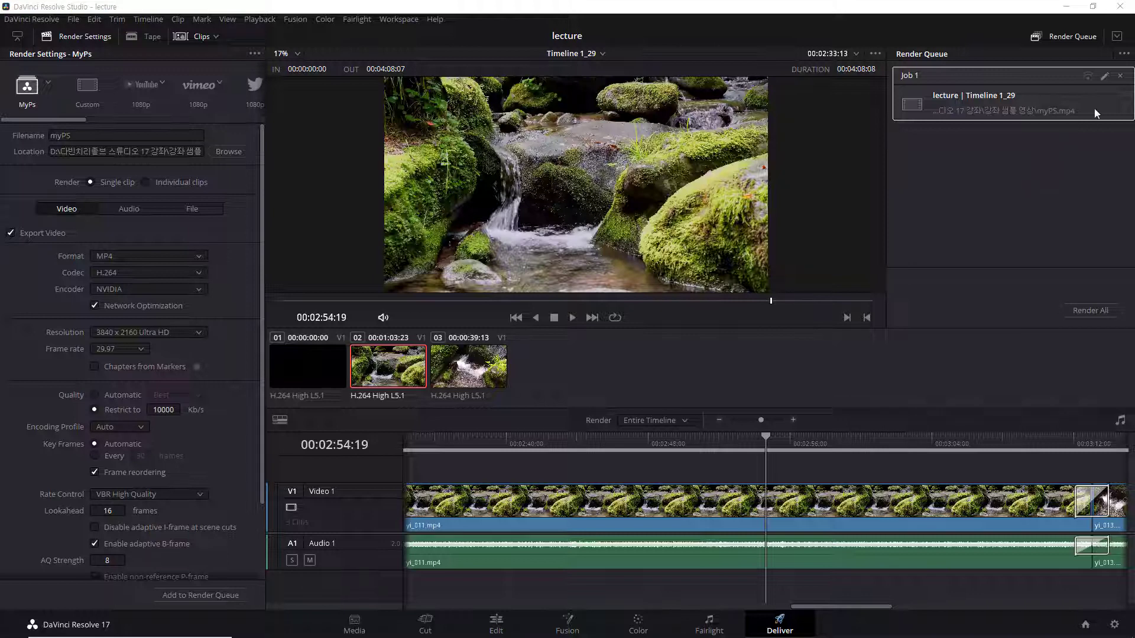
pyautogui.click(1119, 76)
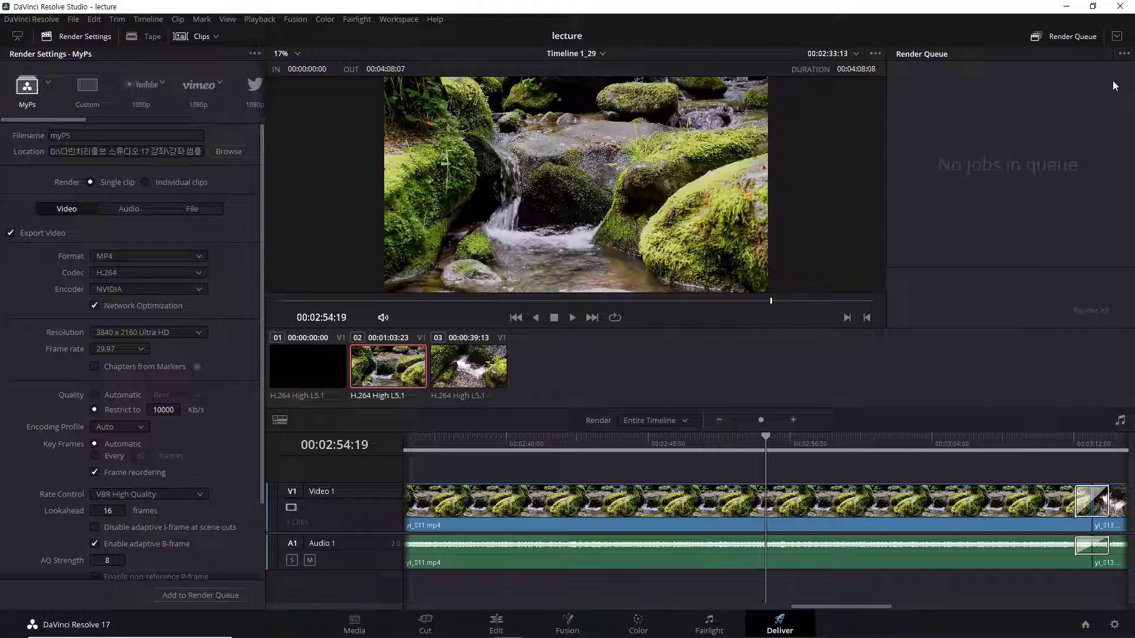
# Change the timeline's render range from Entire Timeline to In/Out Range.
pyautogui.click(685, 420)
pyautogui.click(668, 437)
pyautogui.click(686, 420)
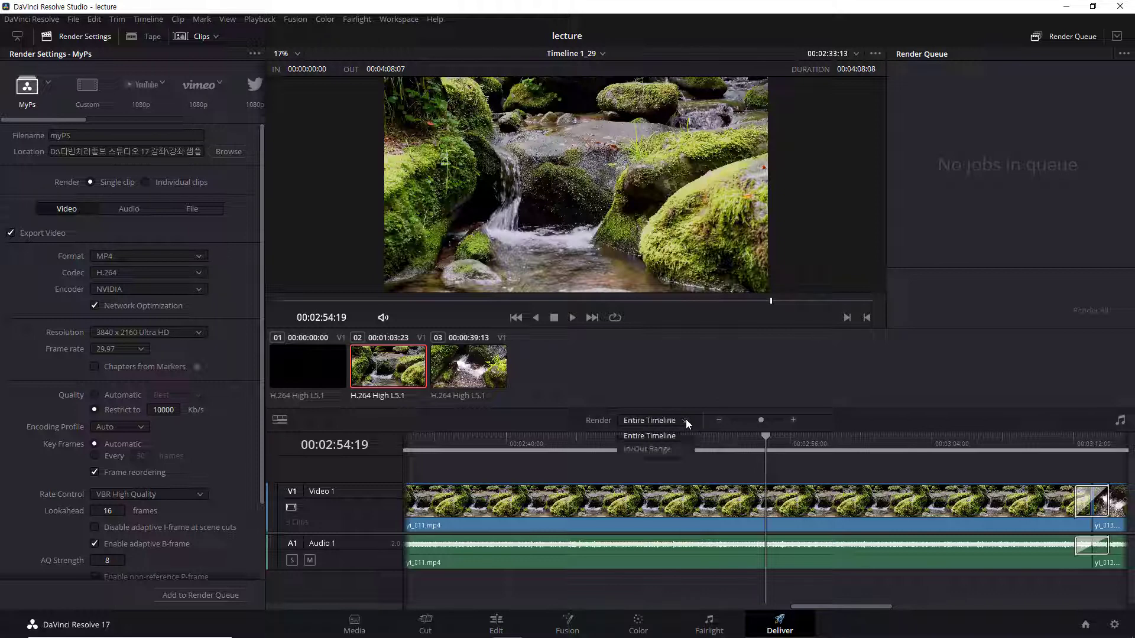
pyautogui.click(665, 449)
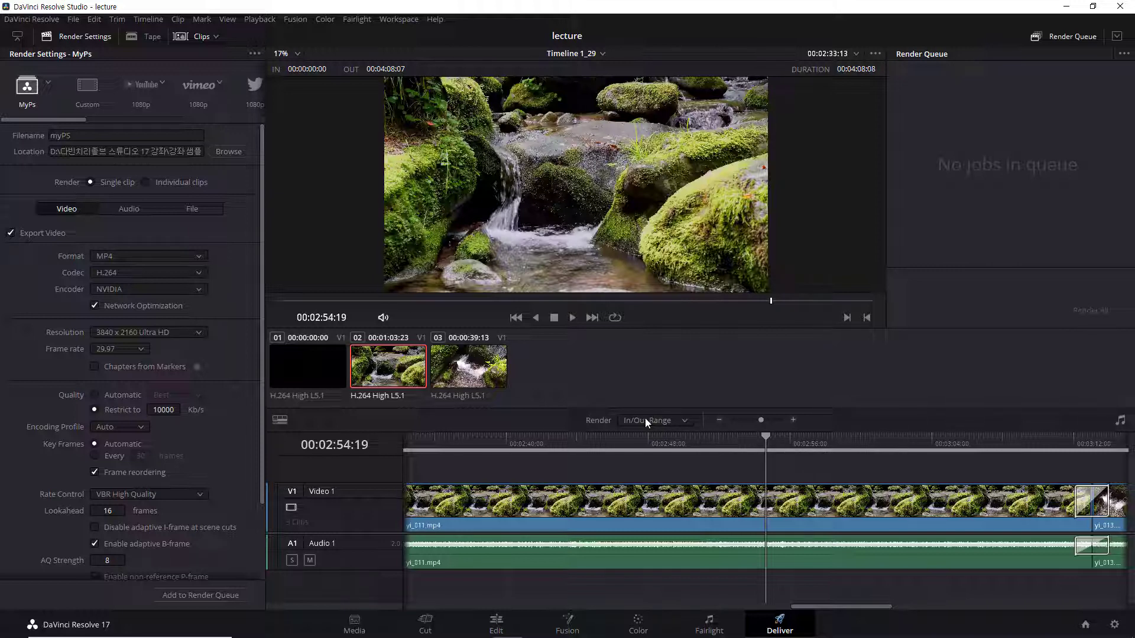
# Reload the MyPs preset and view the options for managing the current preset.
pyautogui.click(49, 83)
pyautogui.click(25, 107)
pyautogui.click(254, 54)
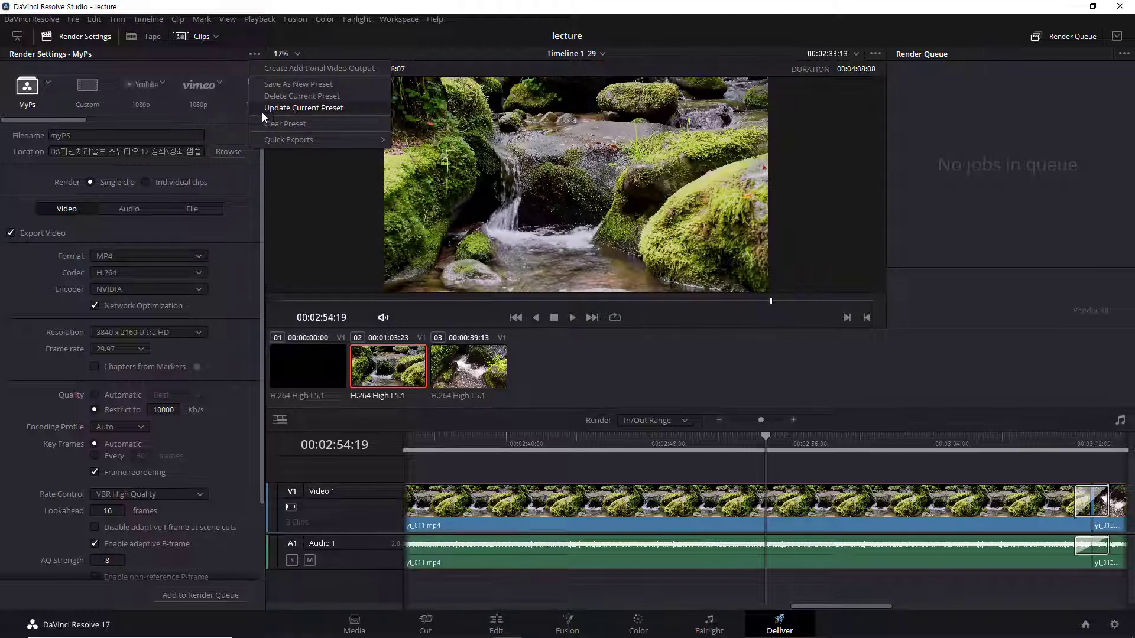
pyautogui.click(151, 54)
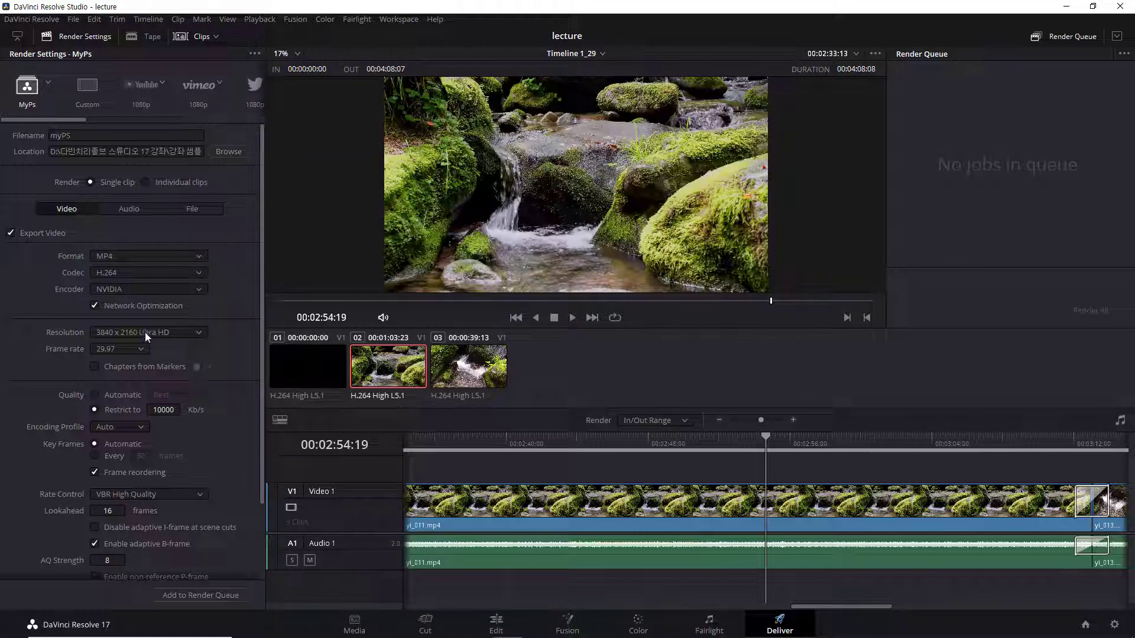
# Set the video quality to Automatic, check the audio settings, and update the current MyPs preset with the change.
pyautogui.click(93, 393)
pyautogui.scroll(-1, 190, 424)
pyautogui.scroll(1, 183, 436)
pyautogui.scroll(-2, 187, 442)
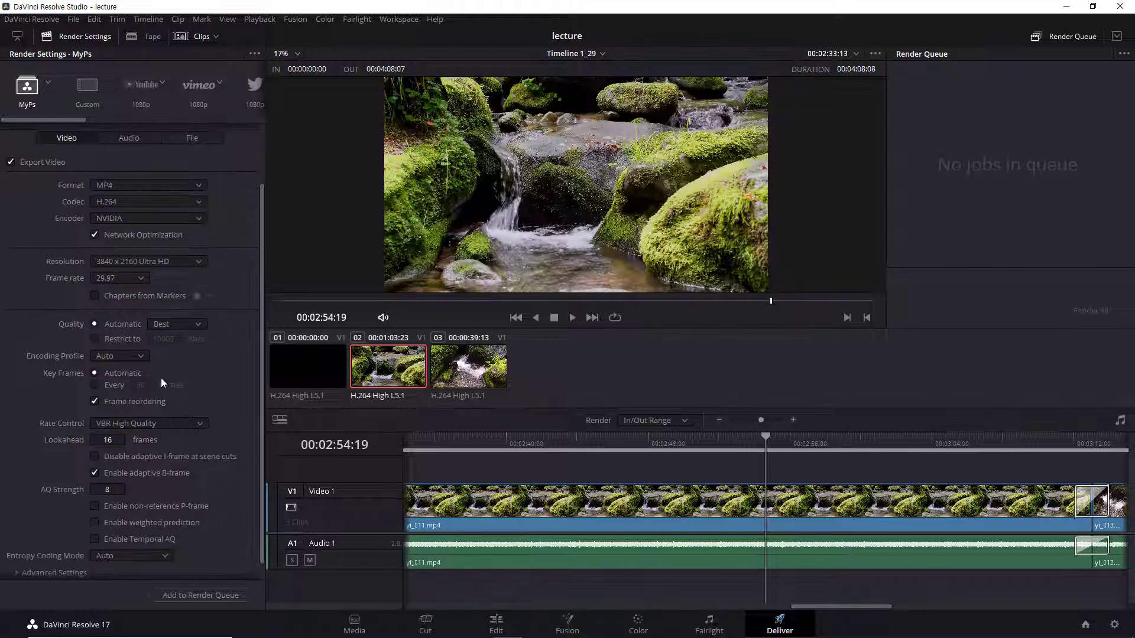
pyautogui.scroll(2, 121, 233)
pyautogui.click(130, 209)
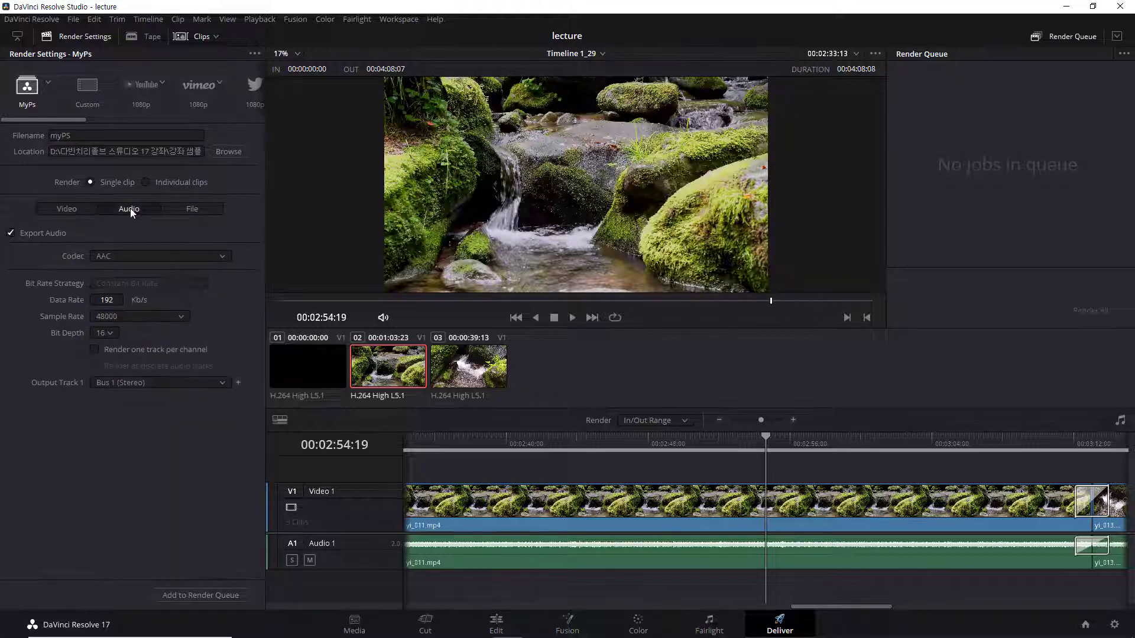
pyautogui.click(68, 208)
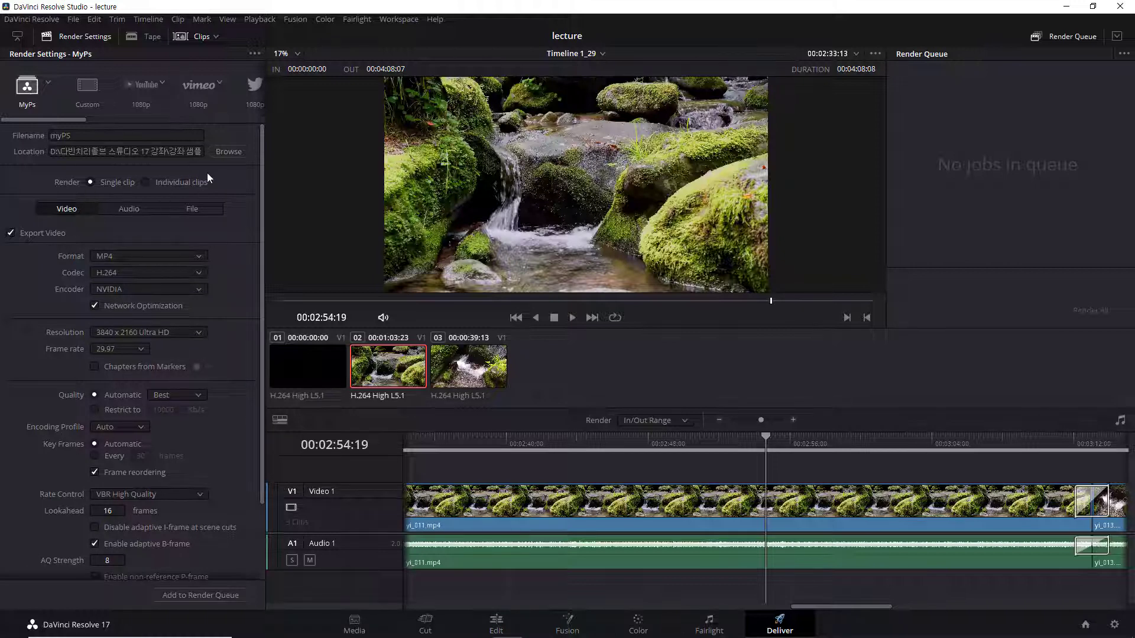
pyautogui.click(255, 54)
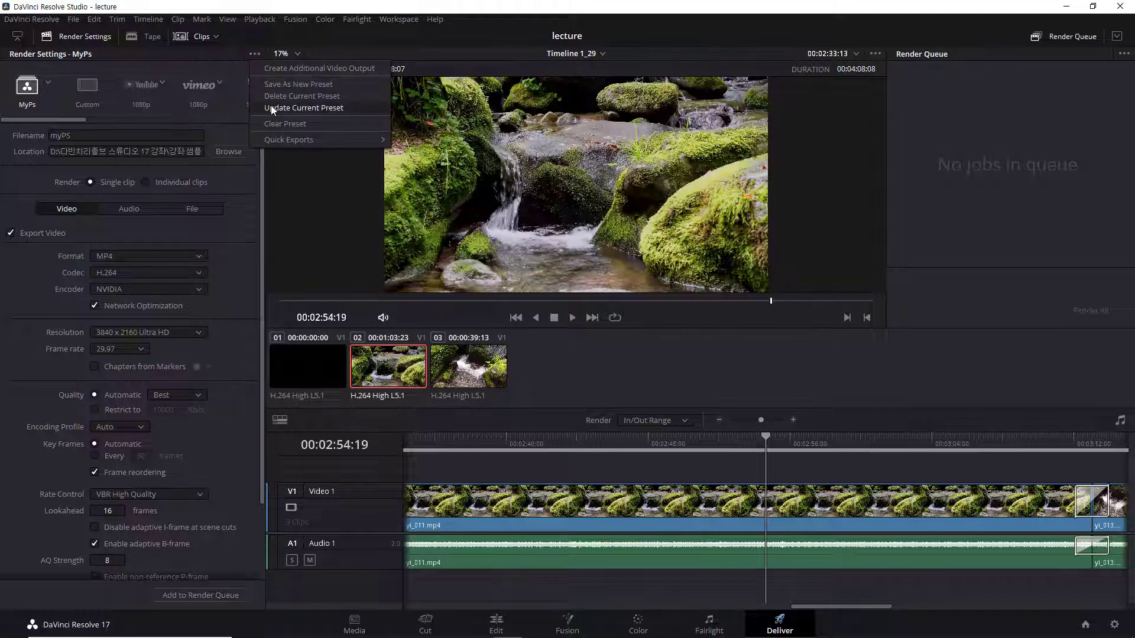
pyautogui.click(289, 109)
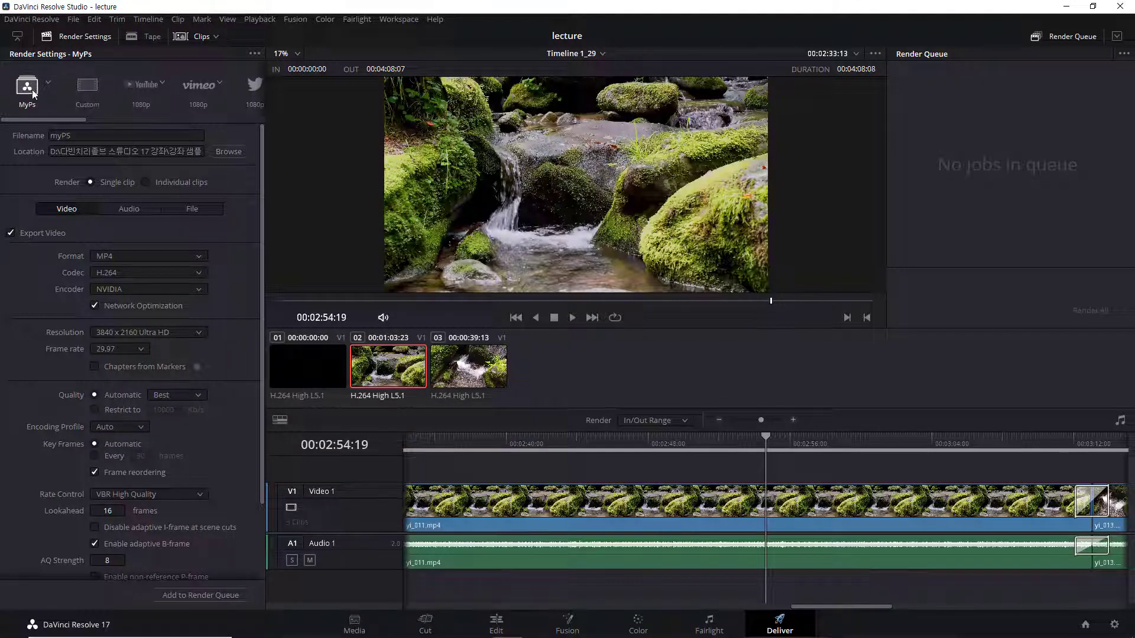
# Load the Nstart preset and switch back to MyPs to check its updated settings.
pyautogui.click(46, 81)
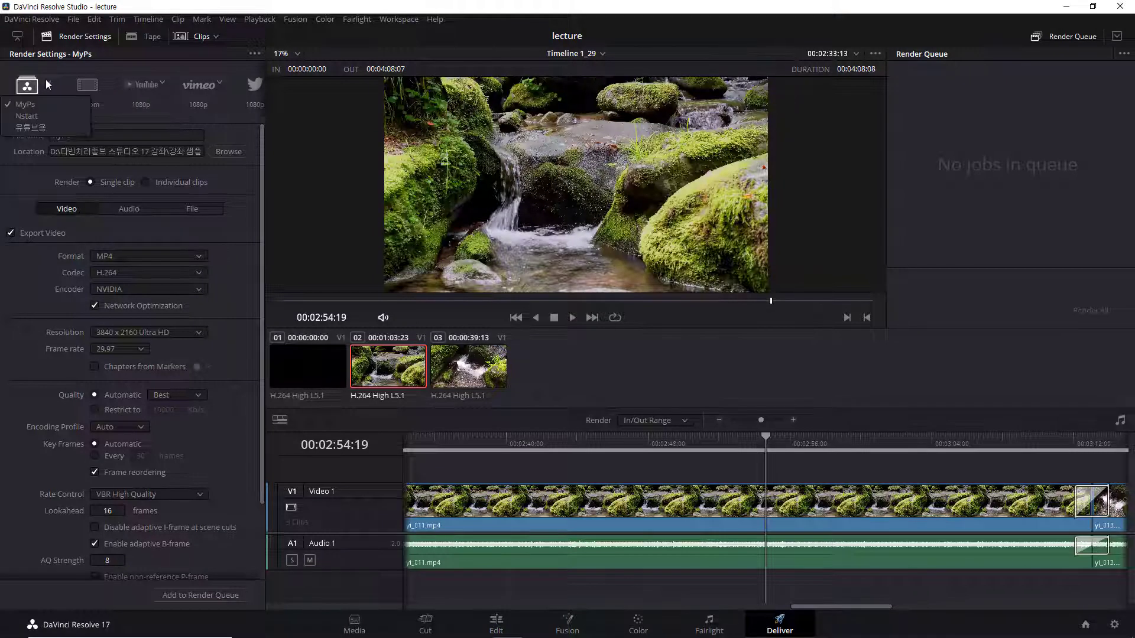
pyautogui.click(33, 116)
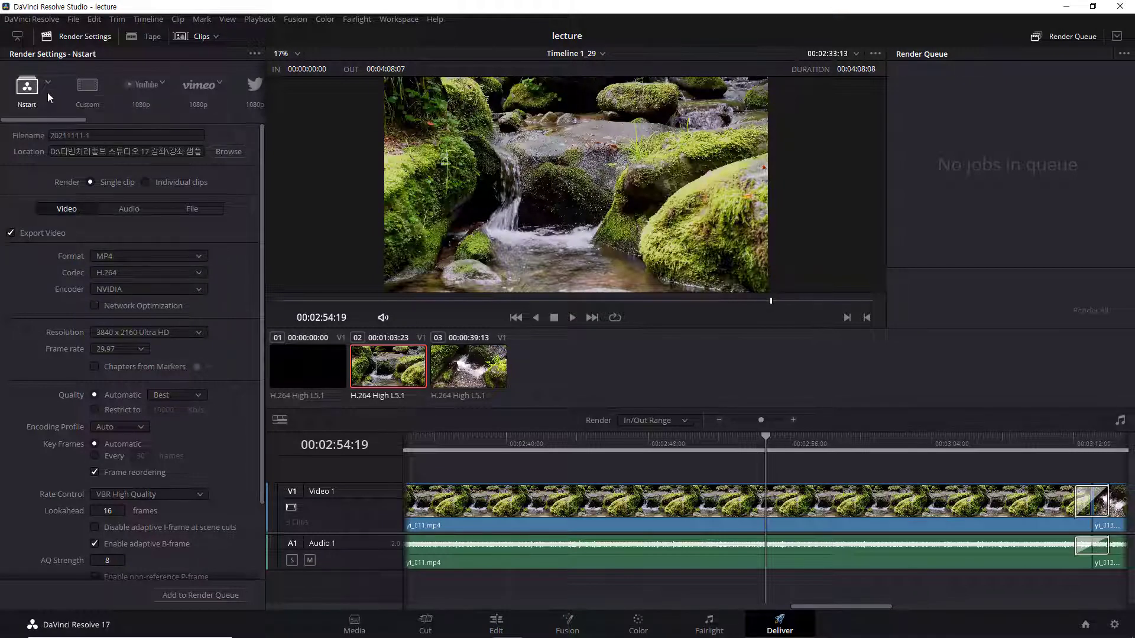
pyautogui.click(48, 81)
pyautogui.click(35, 104)
# Delete the MyPs preset permanently and check the list of remaining custom presets.
pyautogui.click(257, 52)
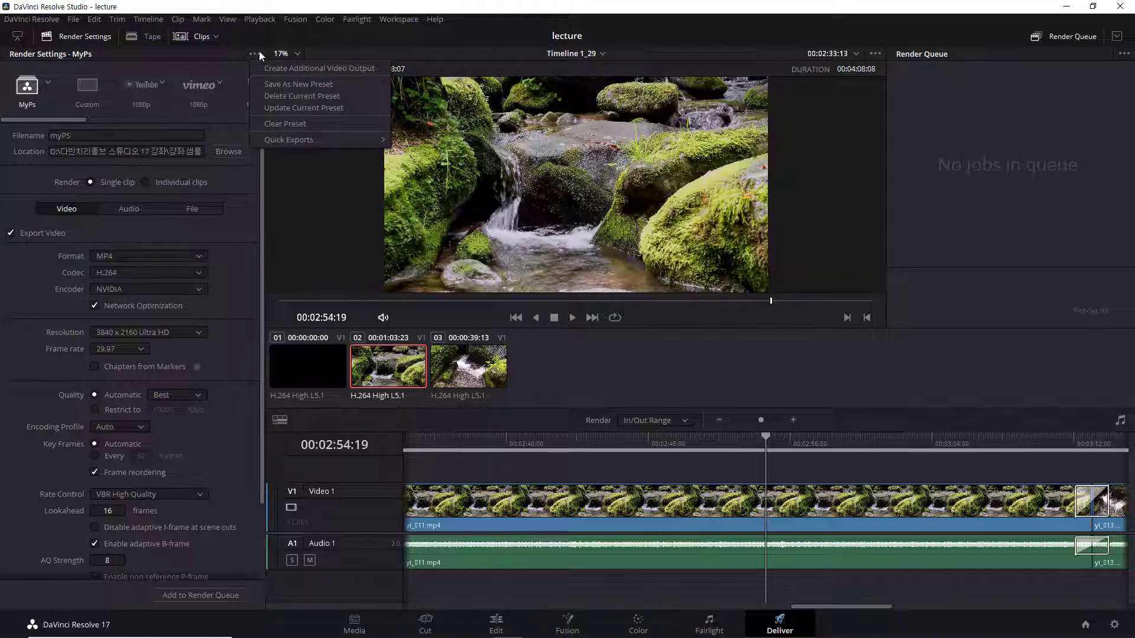
pyautogui.click(329, 95)
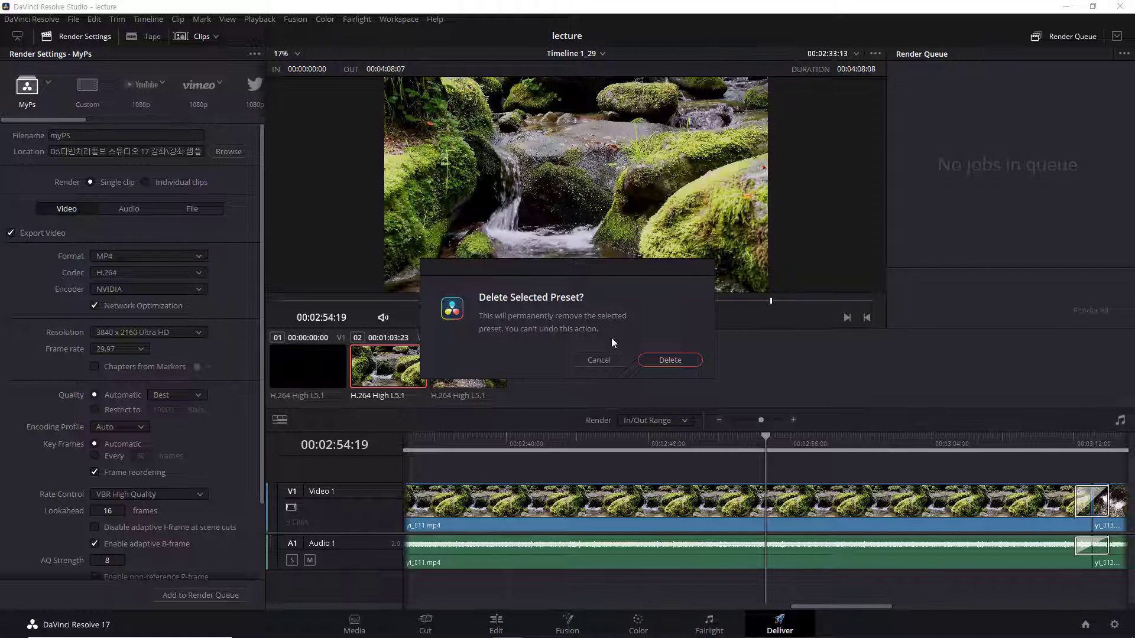
pyautogui.click(668, 359)
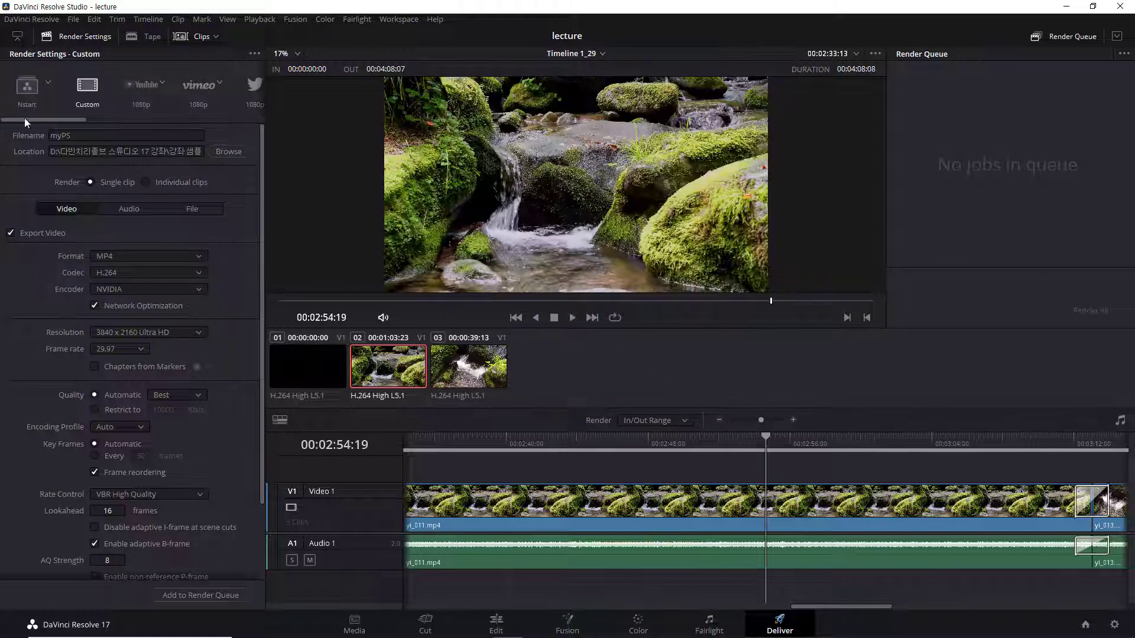
pyautogui.click(48, 81)
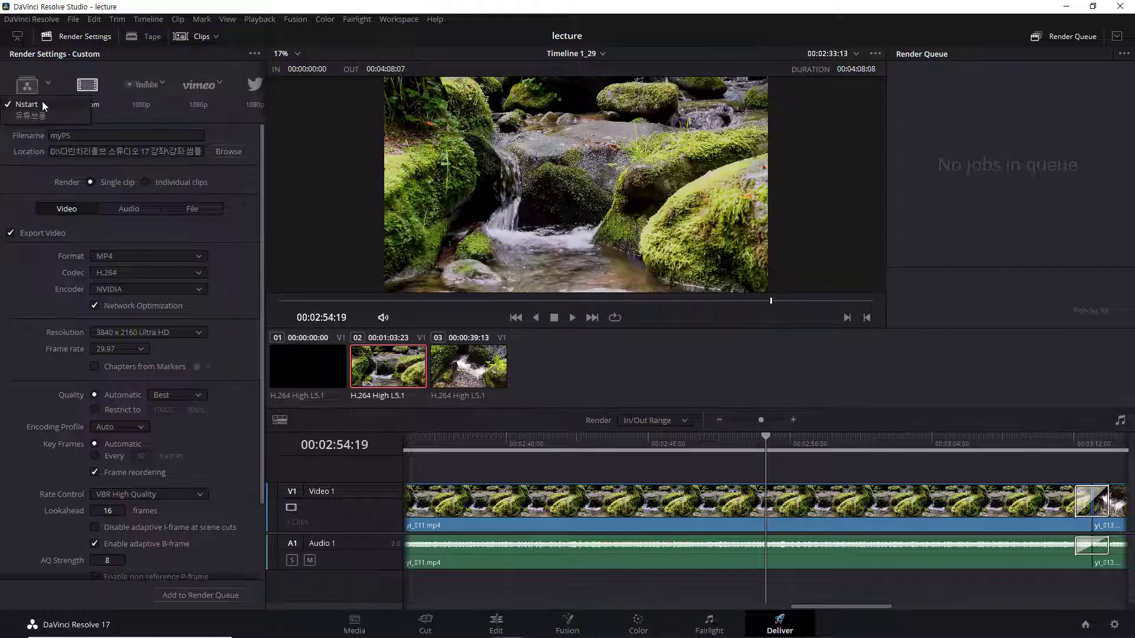